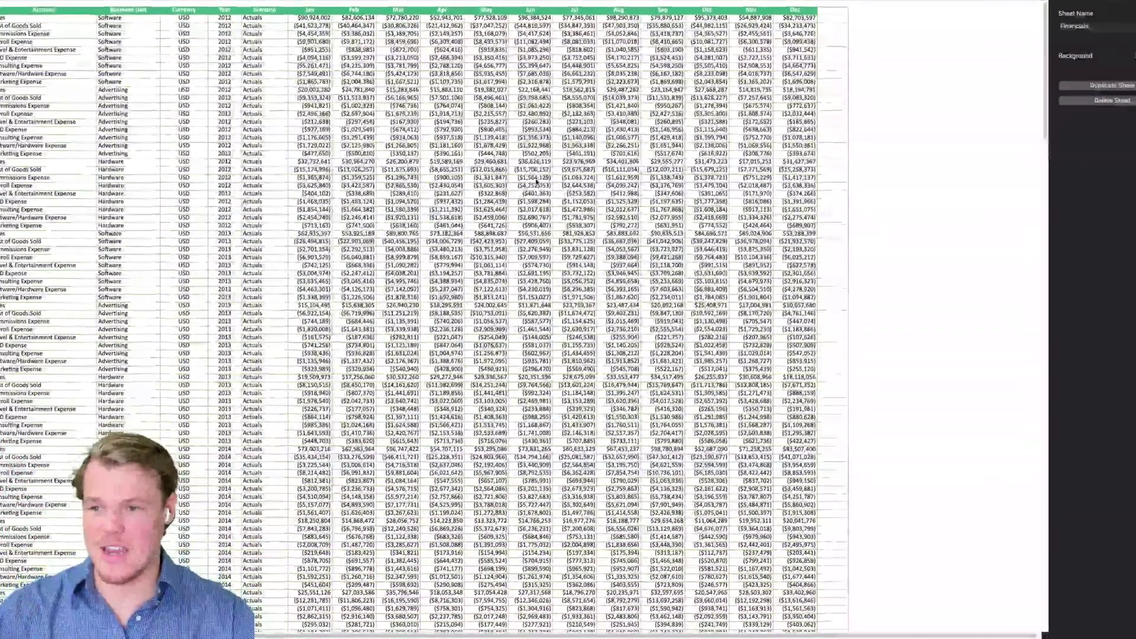
scroll(535, 180, down, 15)
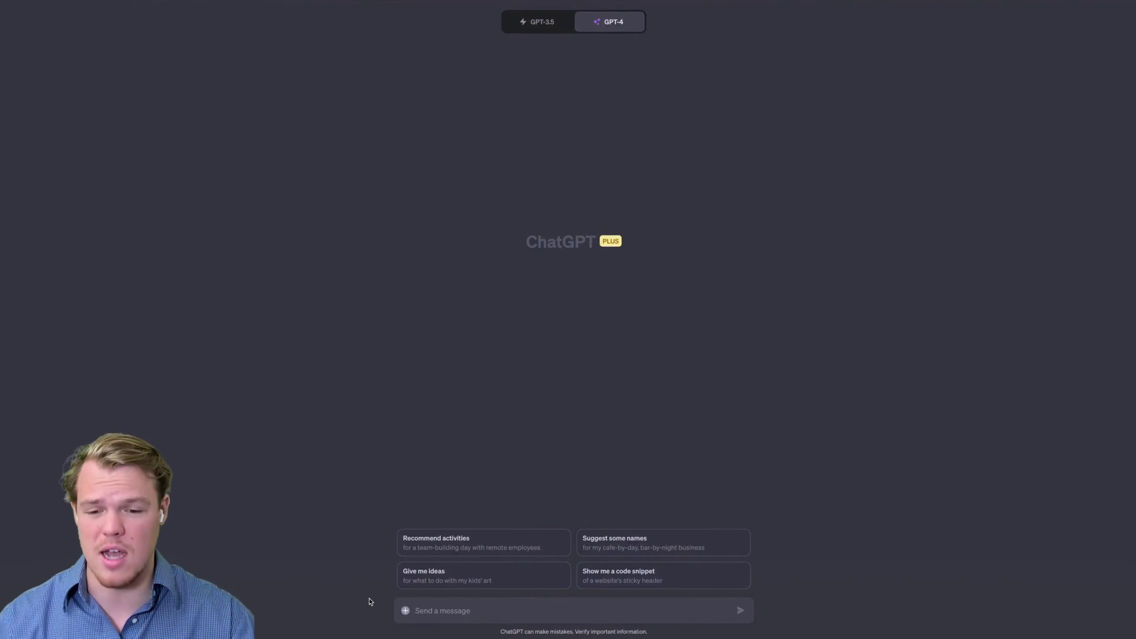
Attach Financials Sample Data.xlsx and ask for the most recent fiscal year's total revenue
click(405, 611)
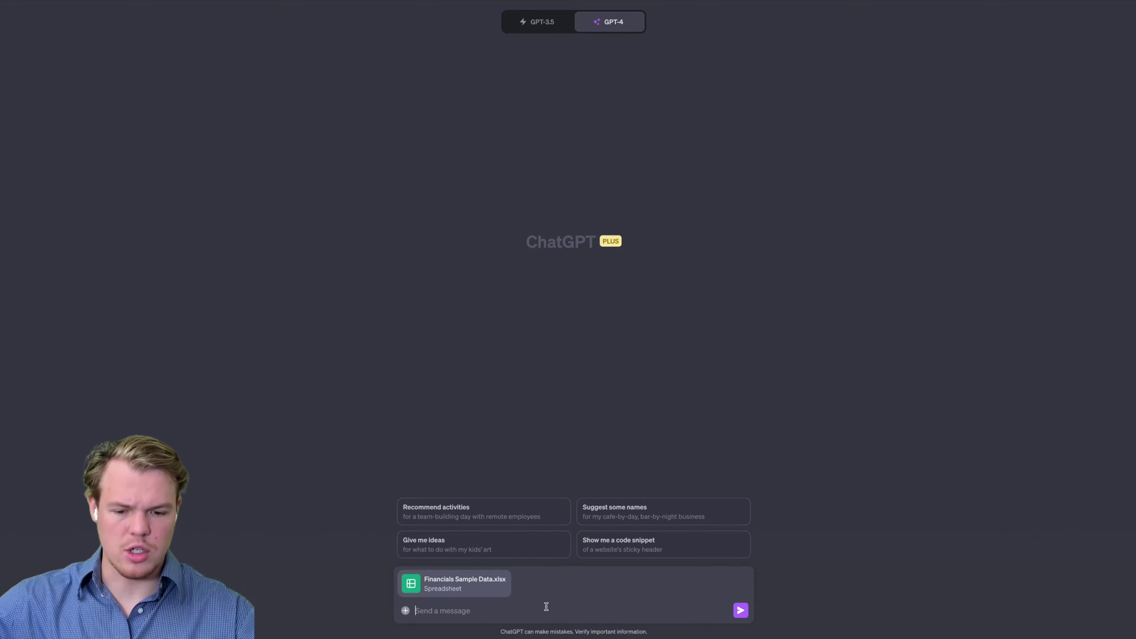
text(What was the total revenue for the most recent fiscal year?)
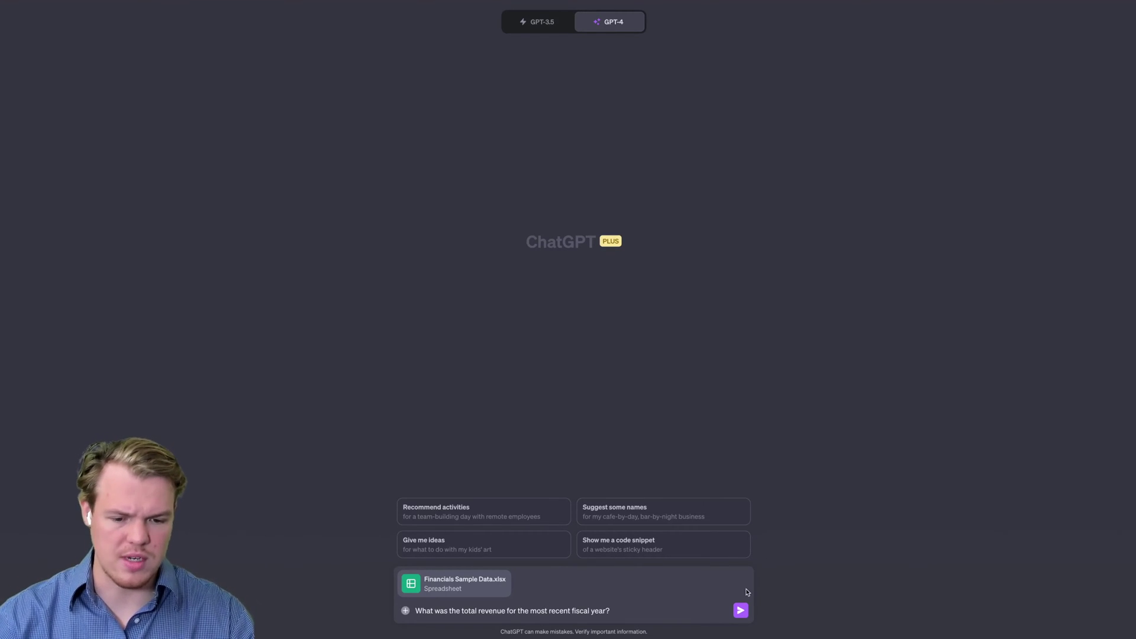
click(741, 611)
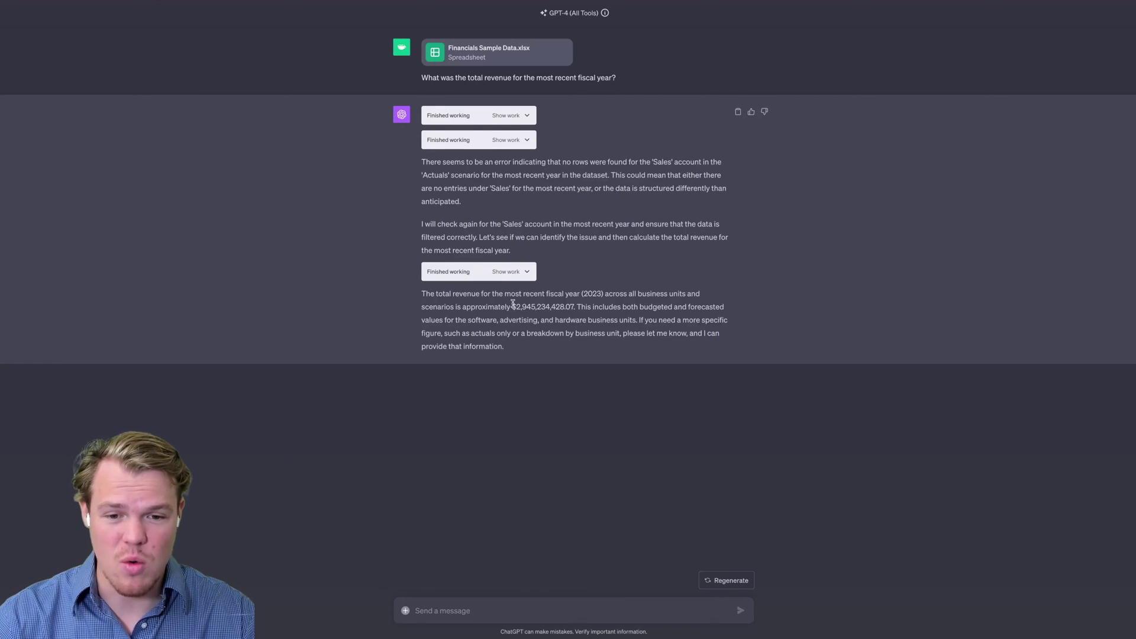
drag(516, 305, 581, 304)
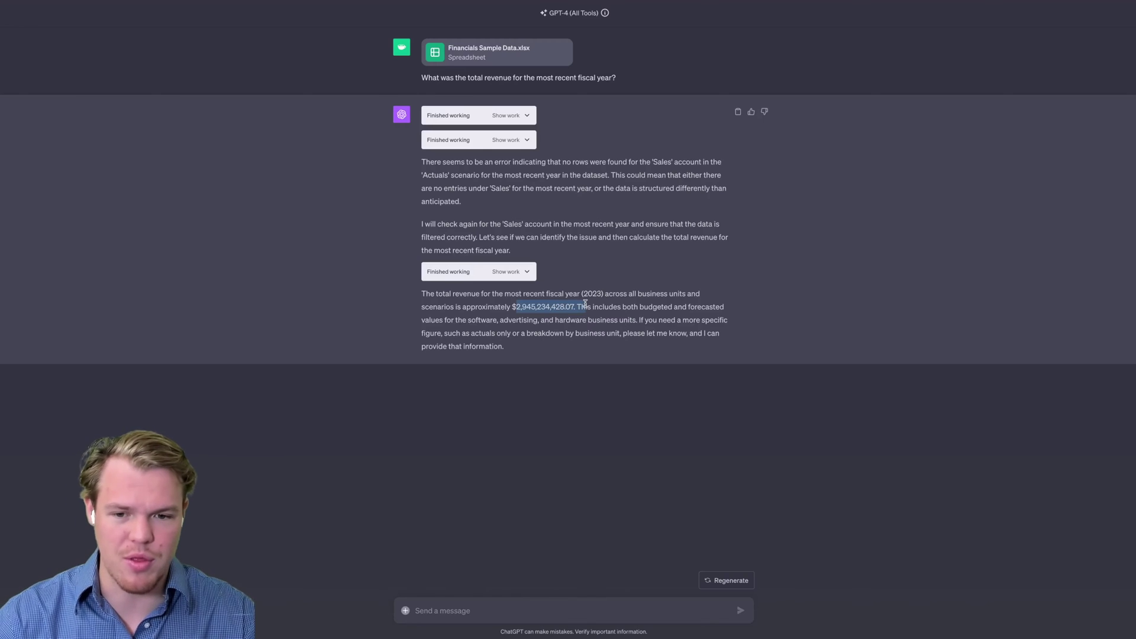
click(586, 315)
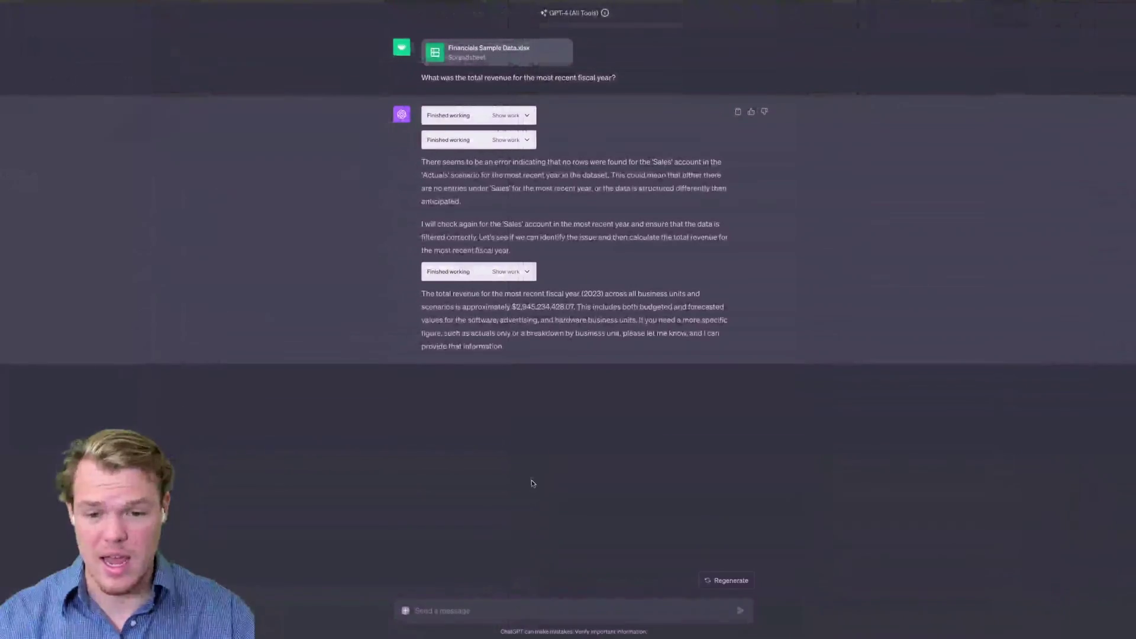
Ask how the EBITDA margin trended over the past four quarters and review the reply
click(453, 611)
text(How has the EBITDA margin trended over the past four quarters?)
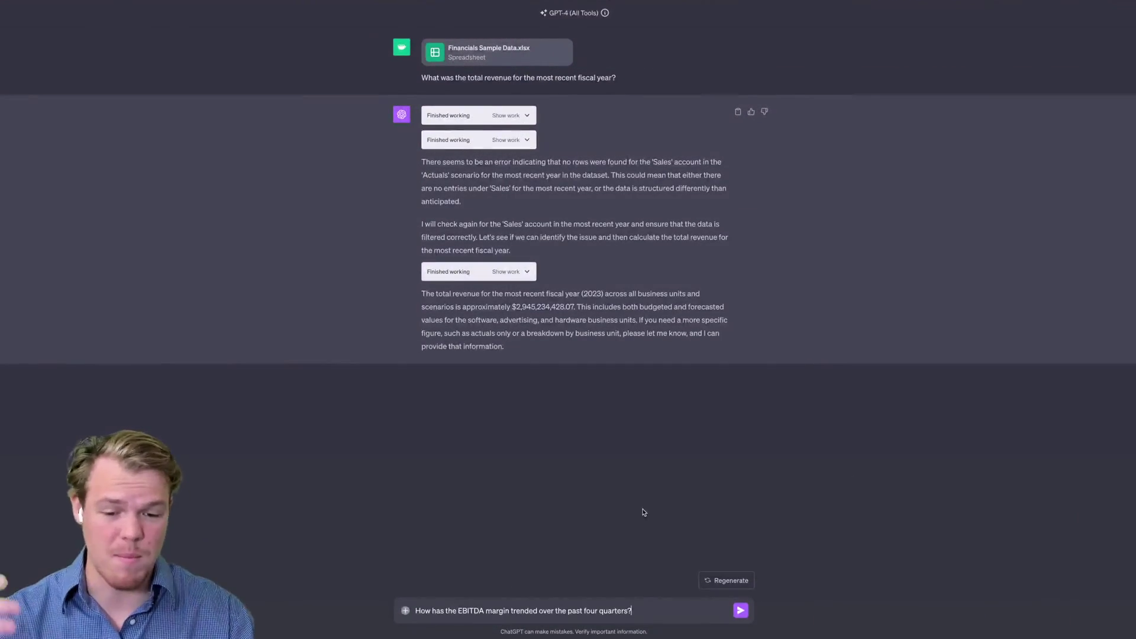
key(Return)
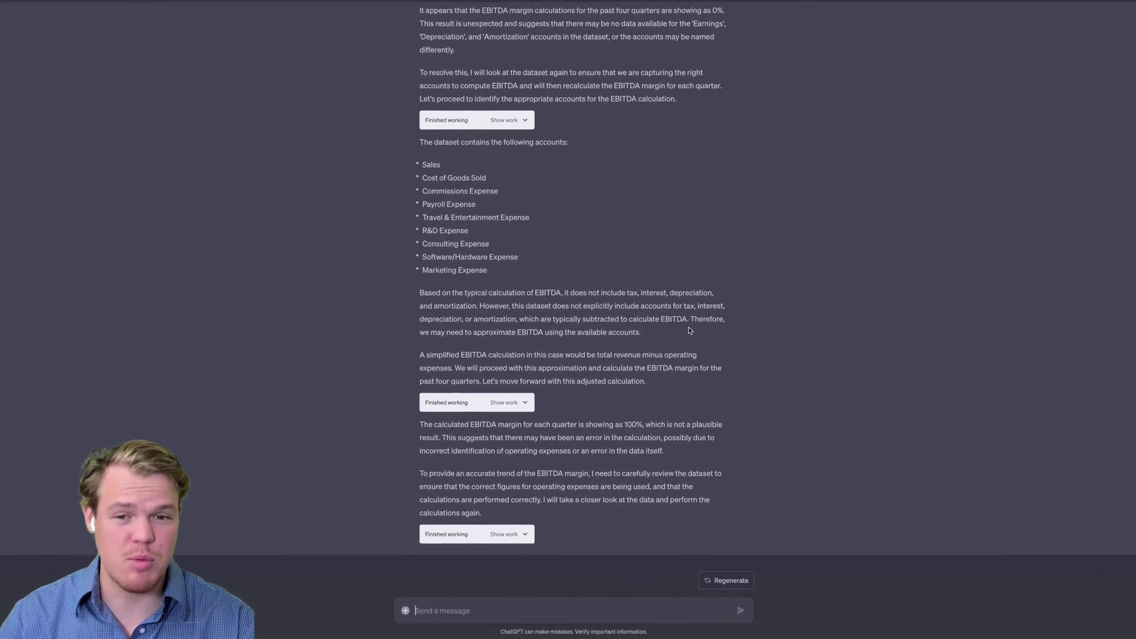
scroll(688, 326, up, 2)
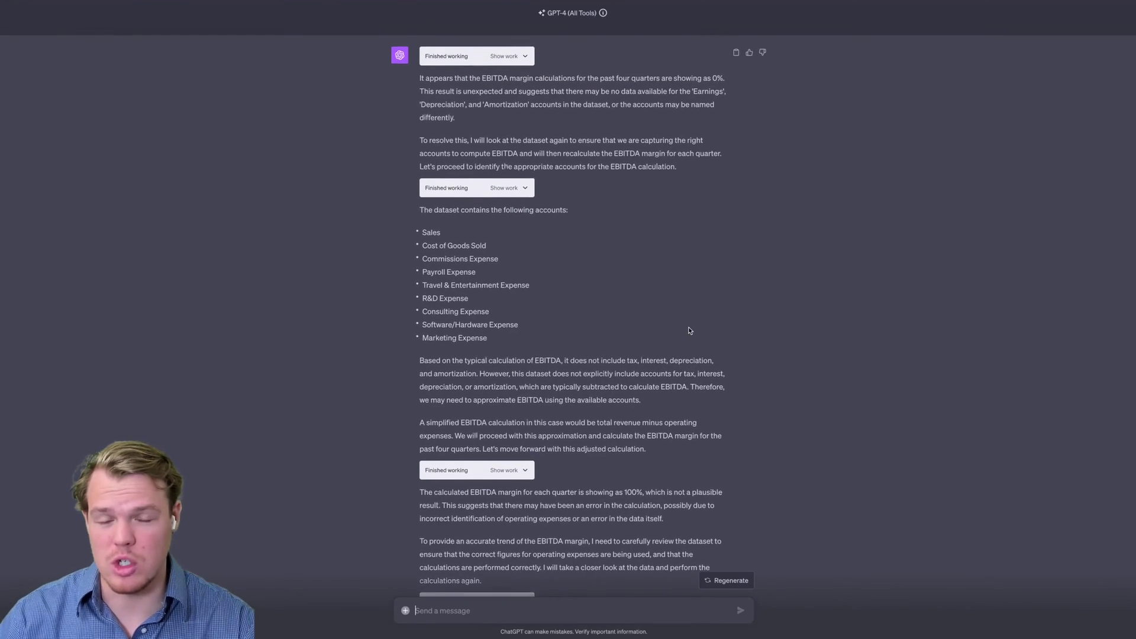
scroll(690, 331, up, 2)
scroll(690, 330, down, 4)
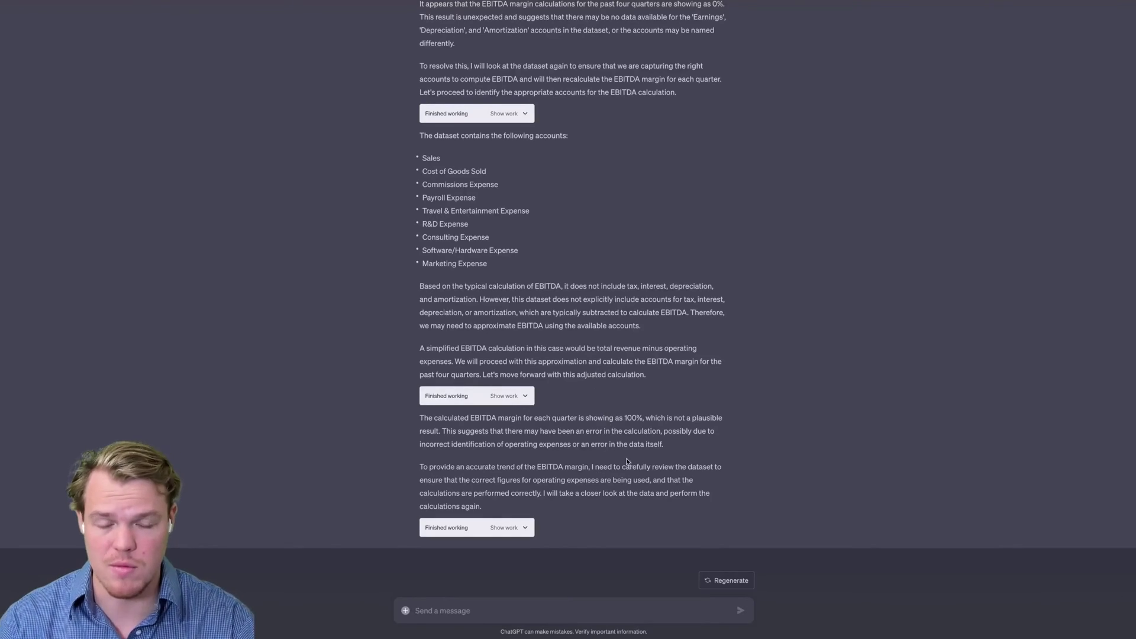
key(super+Tab)
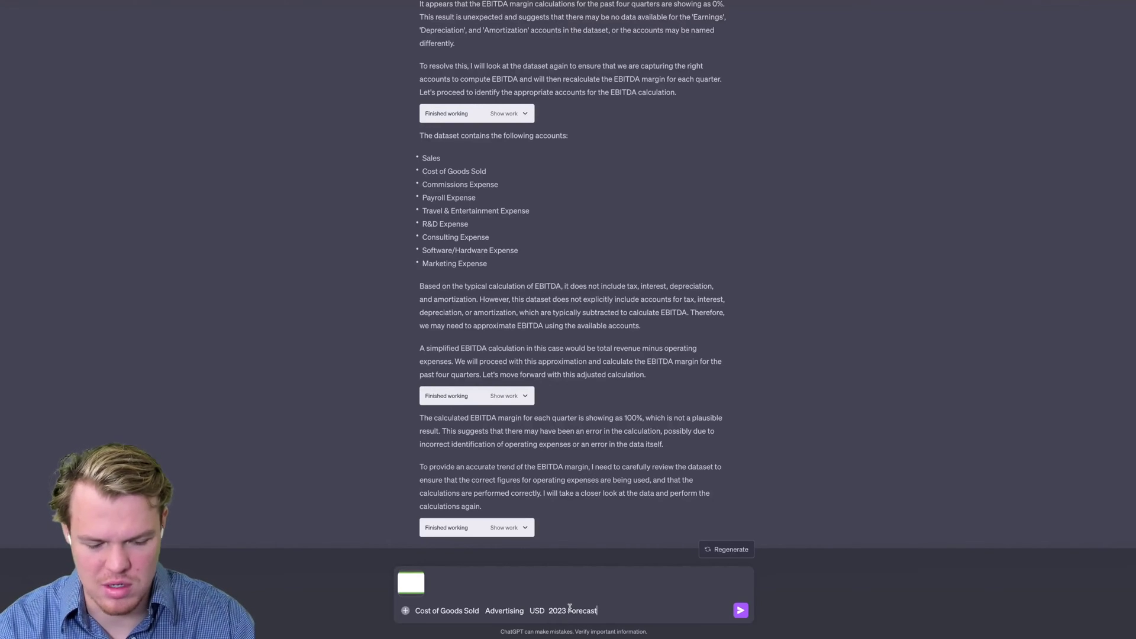
Clear the pasted Cost of Goods Sold row text and remove its attached image from the draft
key(ctrl+a)
key(BackSpace)
click(425, 575)
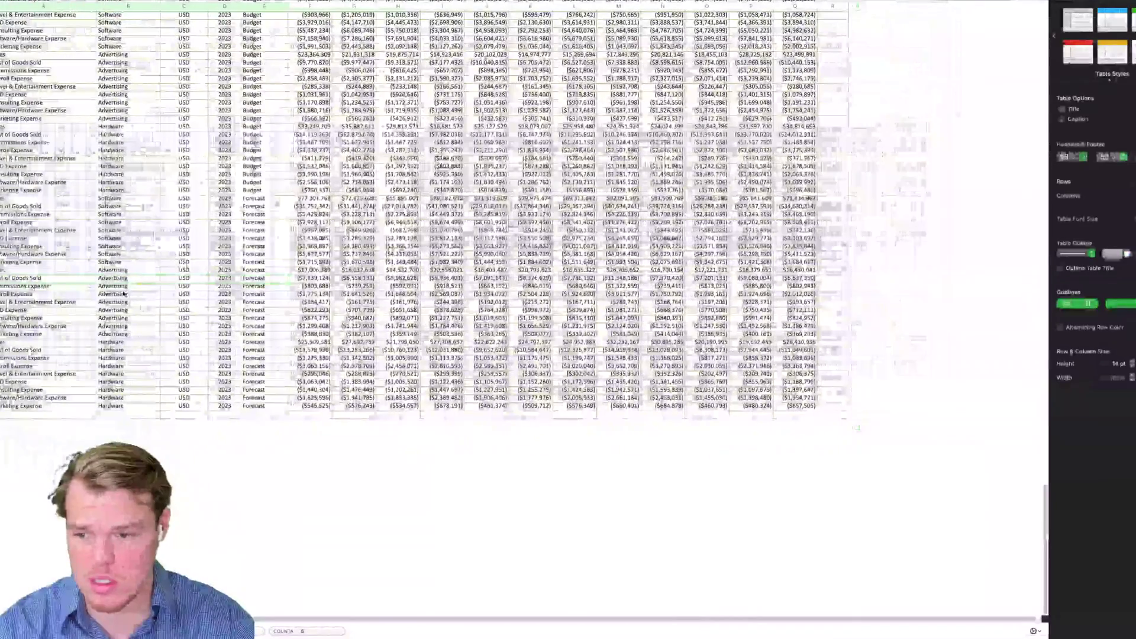
Select the 2023 Advertising Forecast Cost of Goods Sold row across every month column
click(49, 271)
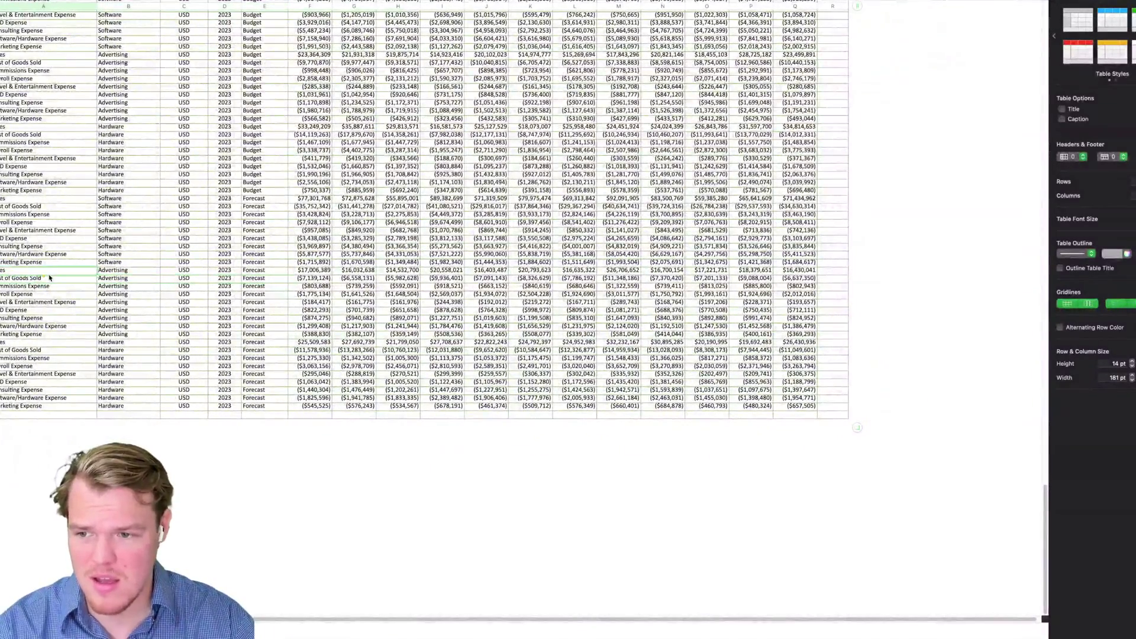
click(50, 277)
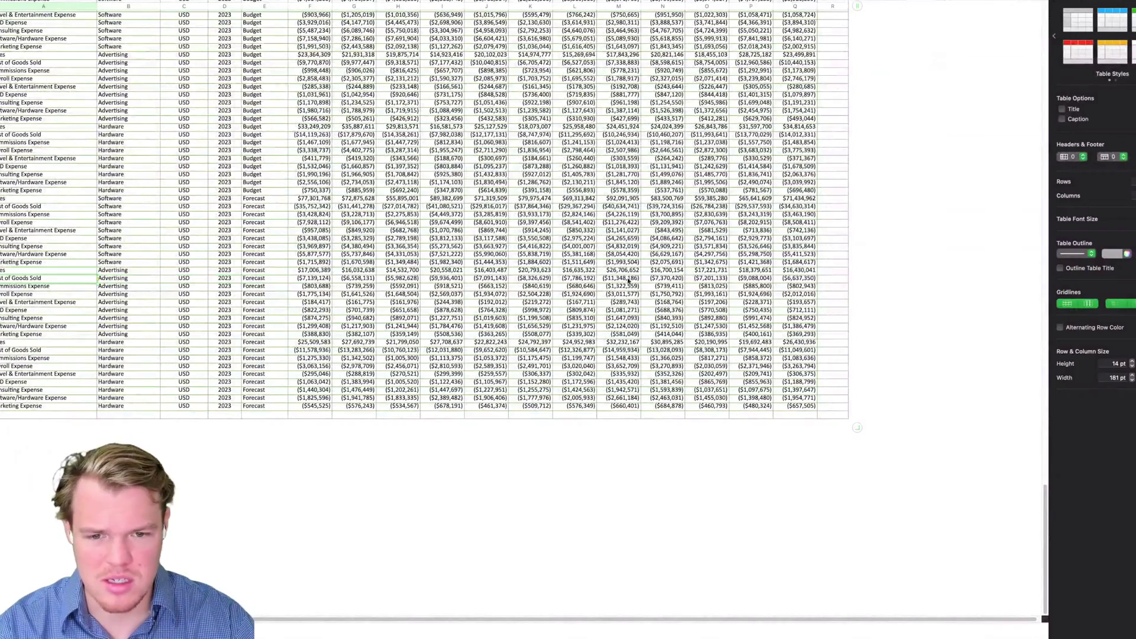
shift+click(798, 278)
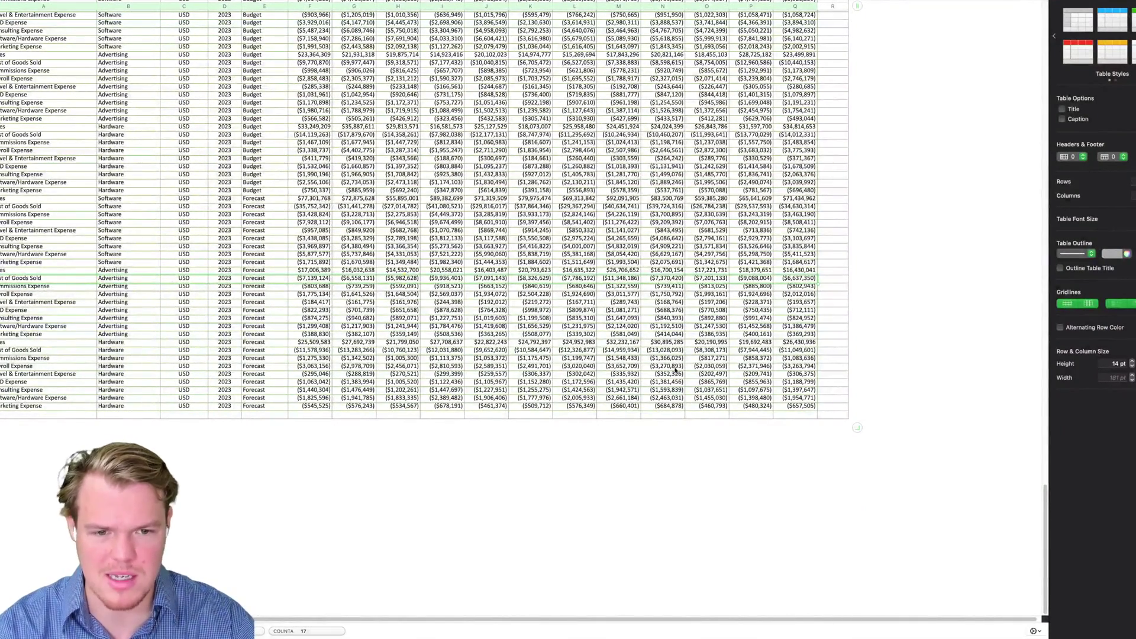
key(ctrl+Left)
Paste the copied row, preview its image, and send it with 'Calculate total cost'
key(super+v)
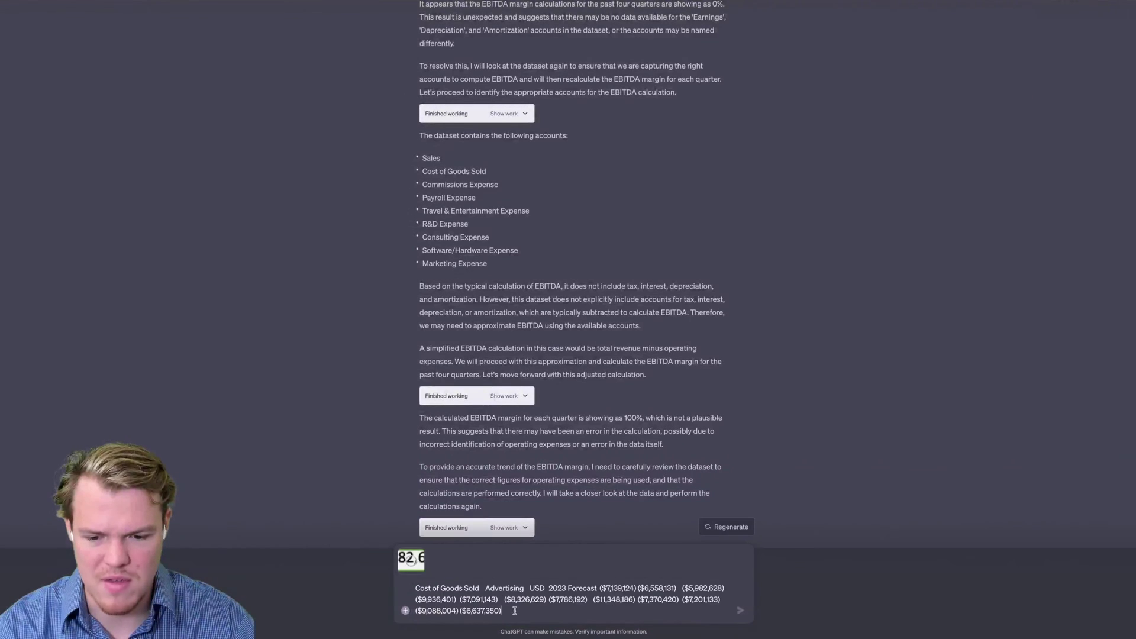
click(413, 565)
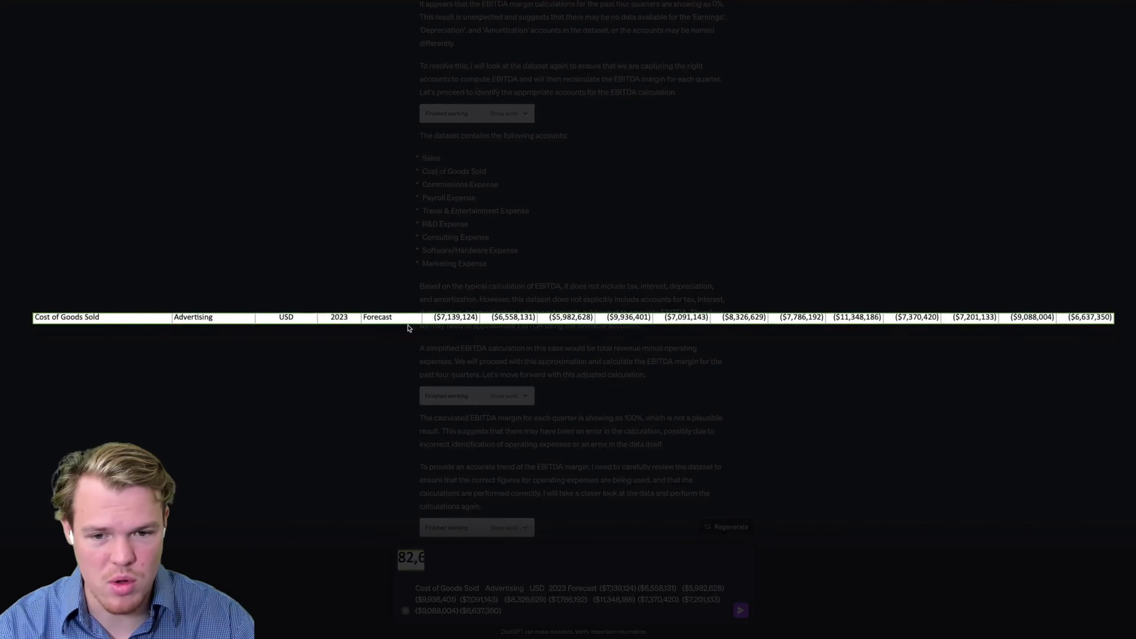
click(1060, 270)
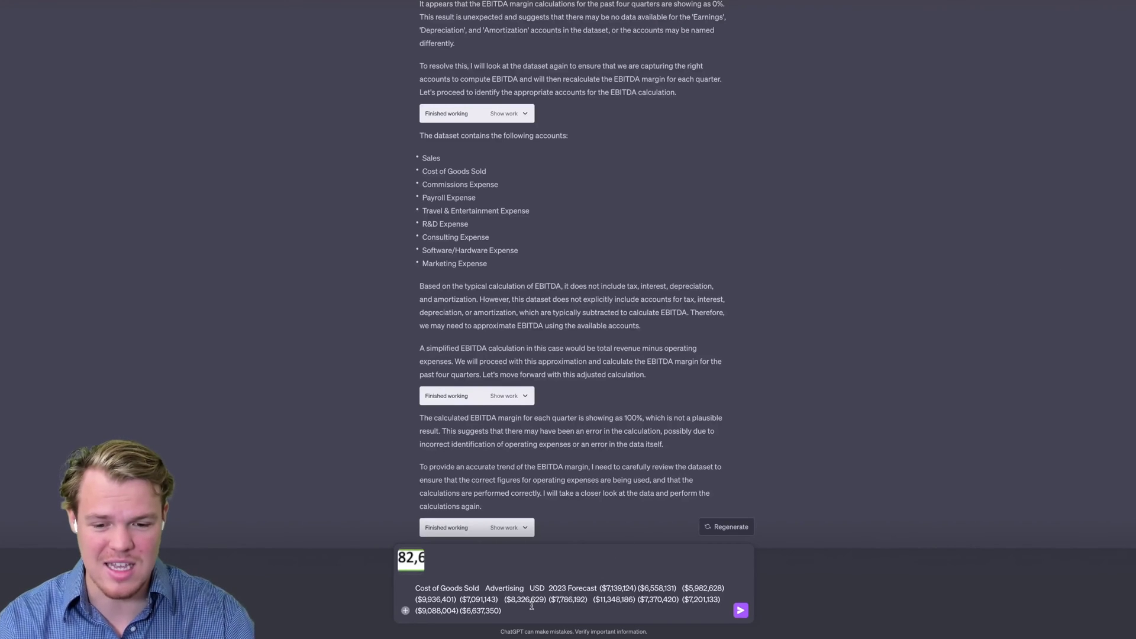
key(shift+Return)
text(Calculate to)
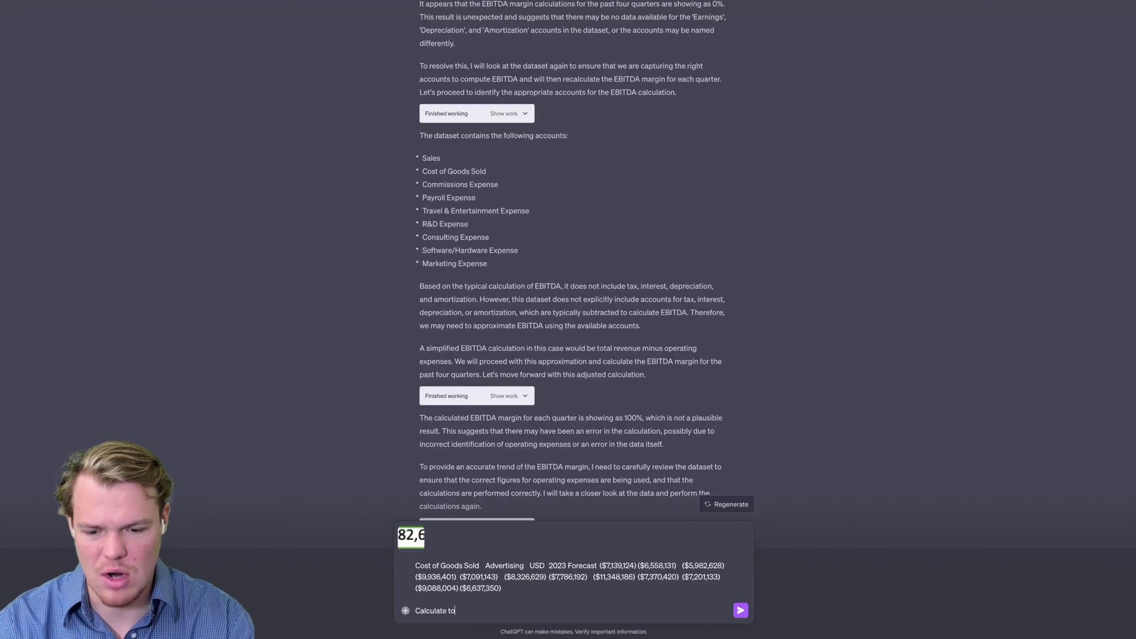
text(tal cost)
key(Return)
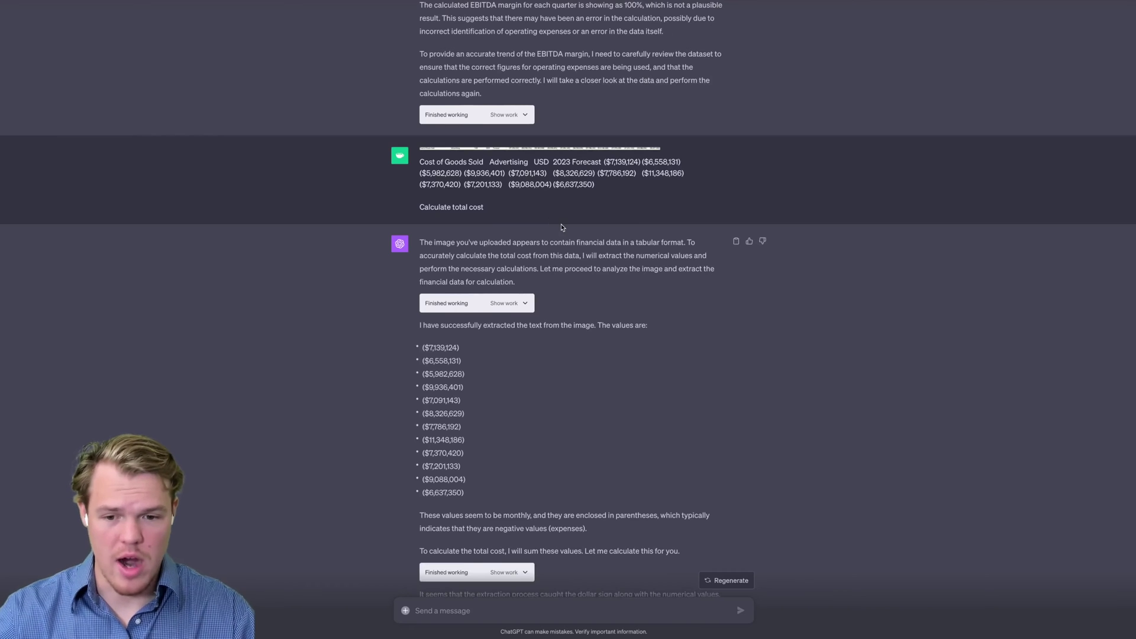
Read the reply's twelve monthly values, highlighting the total cost of about -$94,465,341
scroll(562, 228, down, 3)
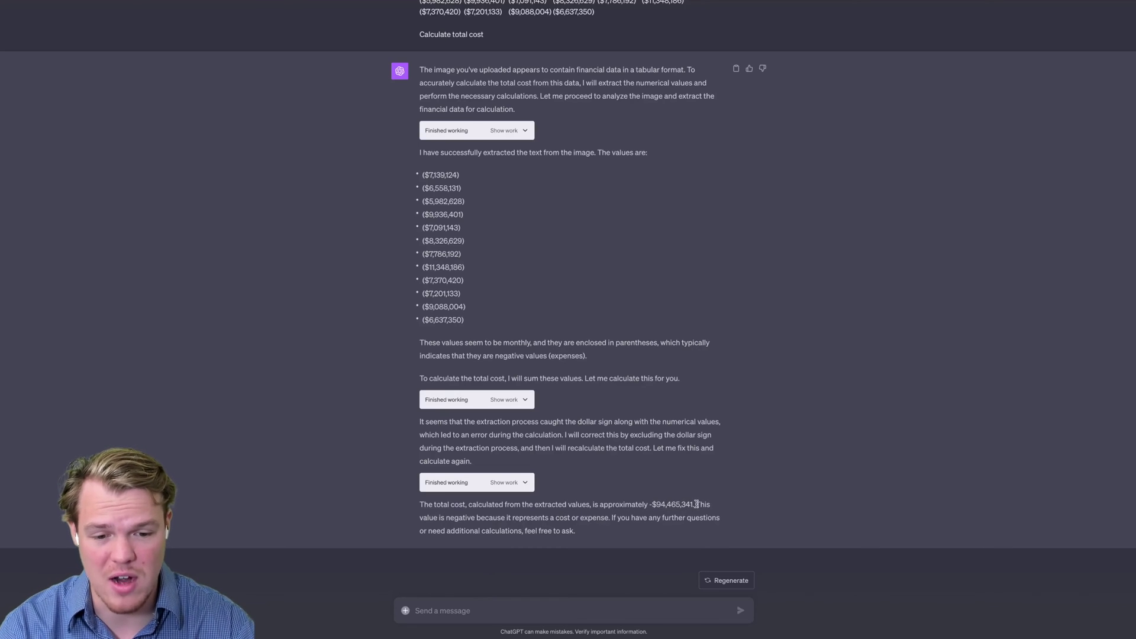
drag(696, 505, 652, 505)
click(570, 350)
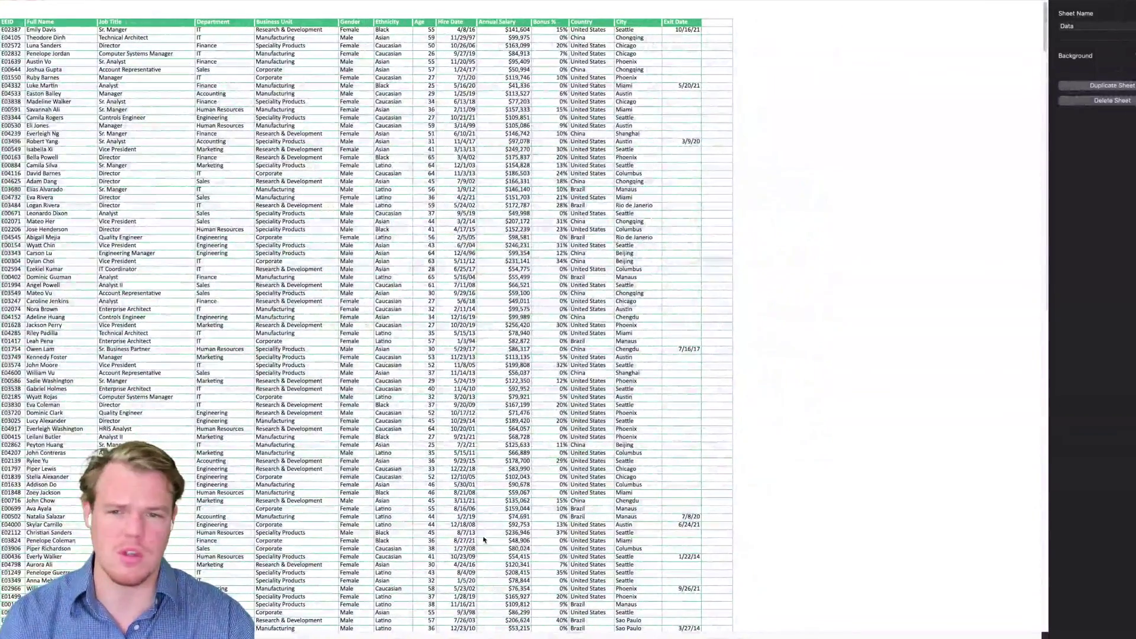
Scroll through the employee rows showing job titles, departments, hire dates and salaries
scroll(484, 540, down, 5)
scroll(508, 507, up, 5)
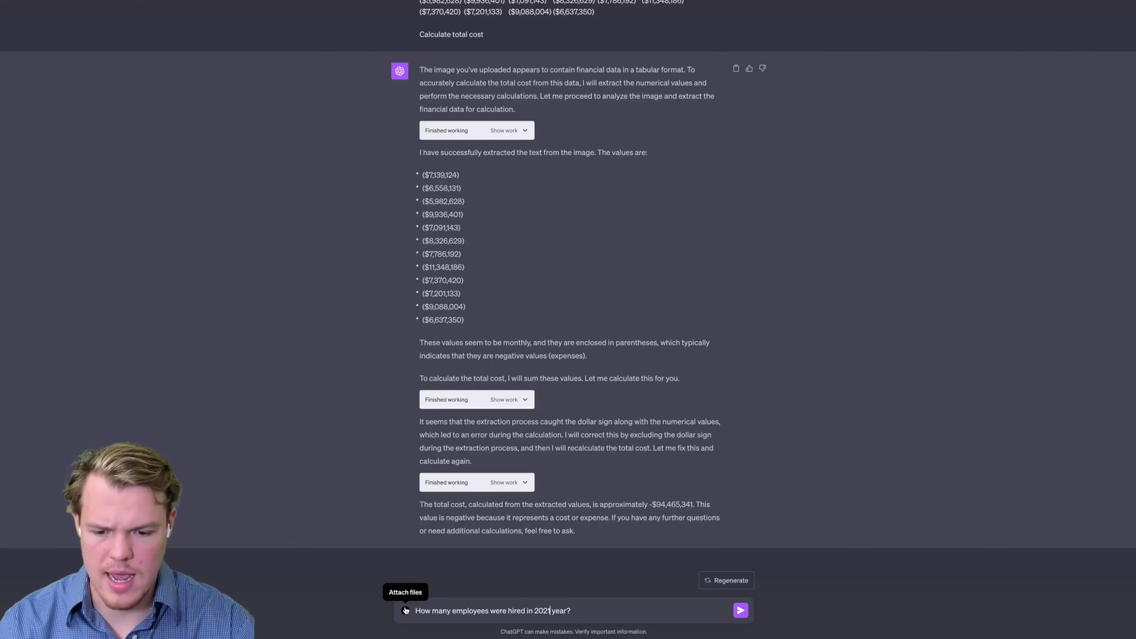
Send 'How many employees were hired in 2021 year?' with Employee Sample Data.xlsx attached
click(741, 610)
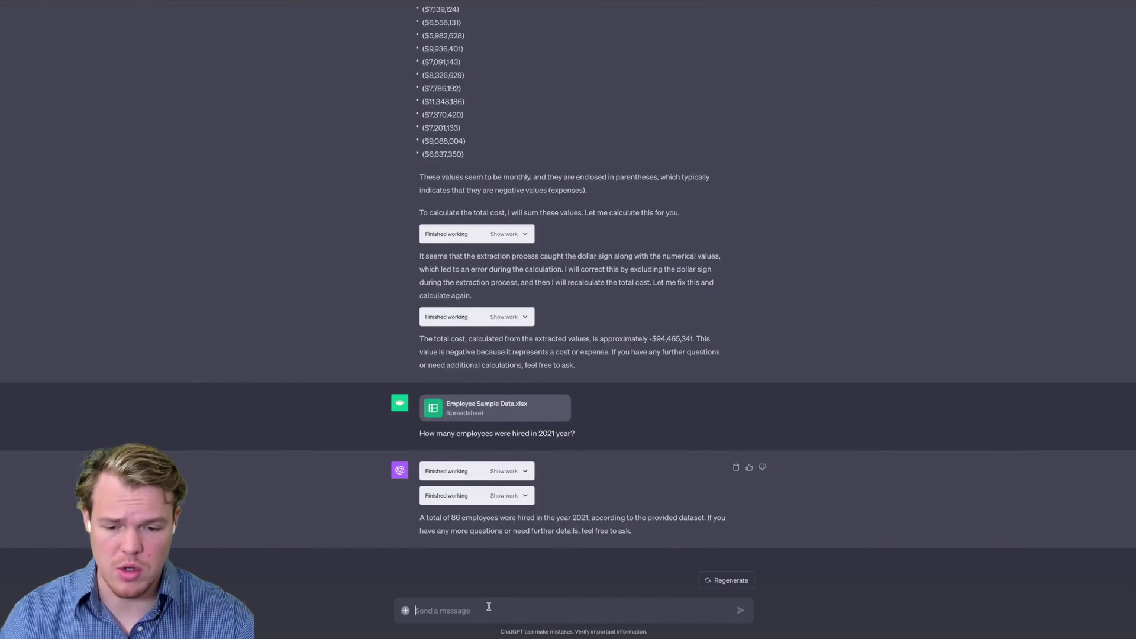
Ask for the largest department (IT, 241 employees), then draft the gender diversity ratio question
text(Which department has the highest number of employees?)
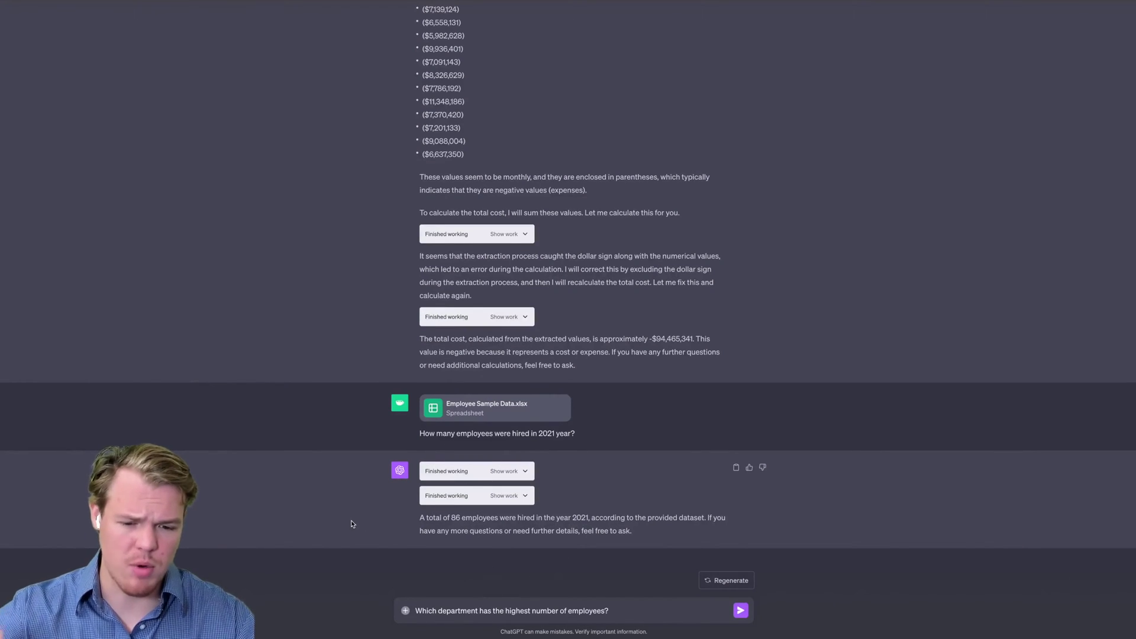
click(741, 610)
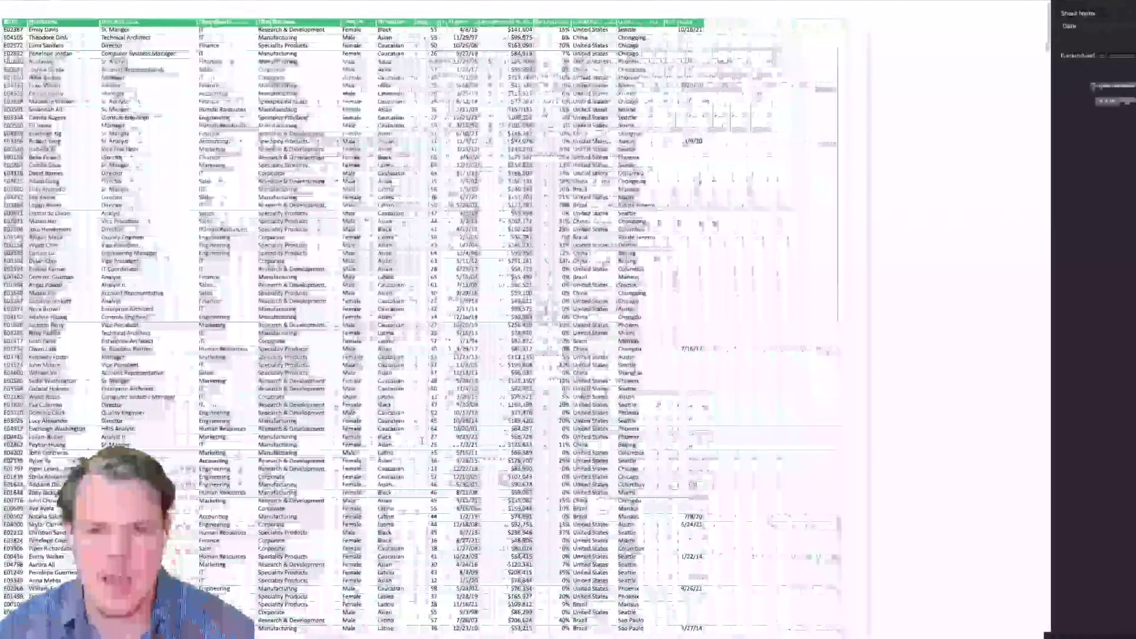
scroll(422, 443, down, 3)
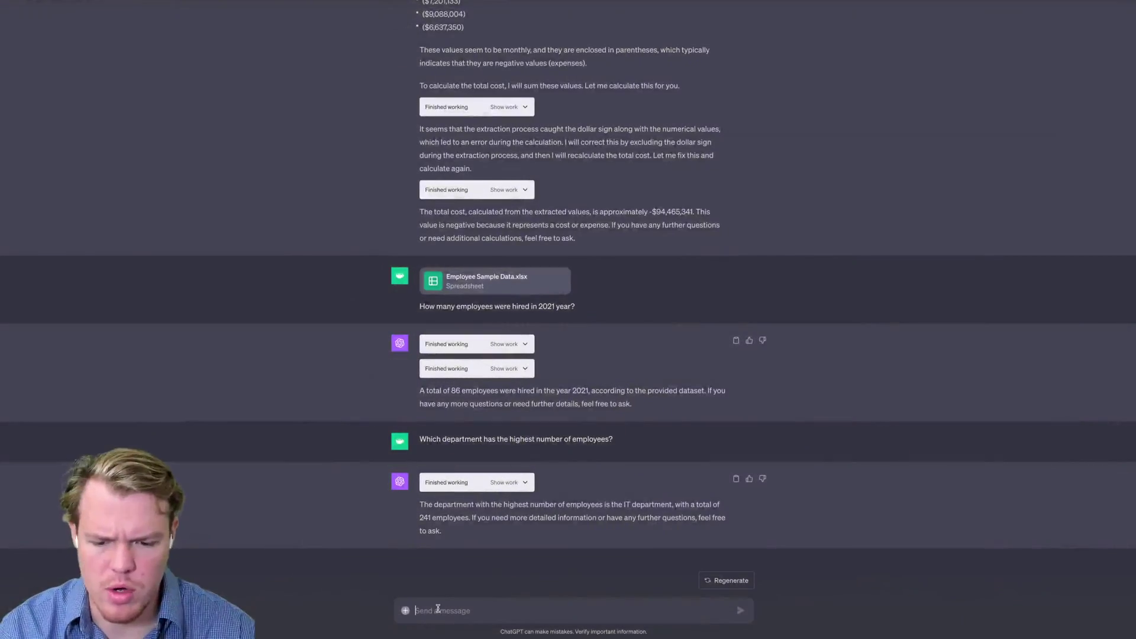
click(438, 610)
text(What is the gender diversity ratio within the company?)
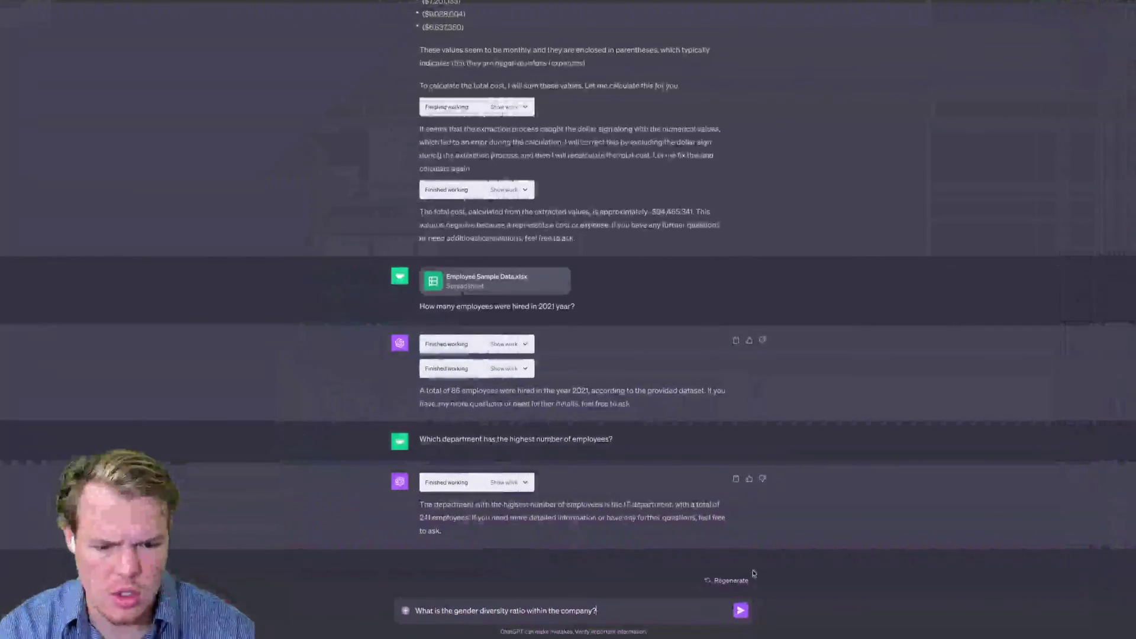
Send the gender diversity question and get 518 female to 482 male, about 1.075
click(741, 610)
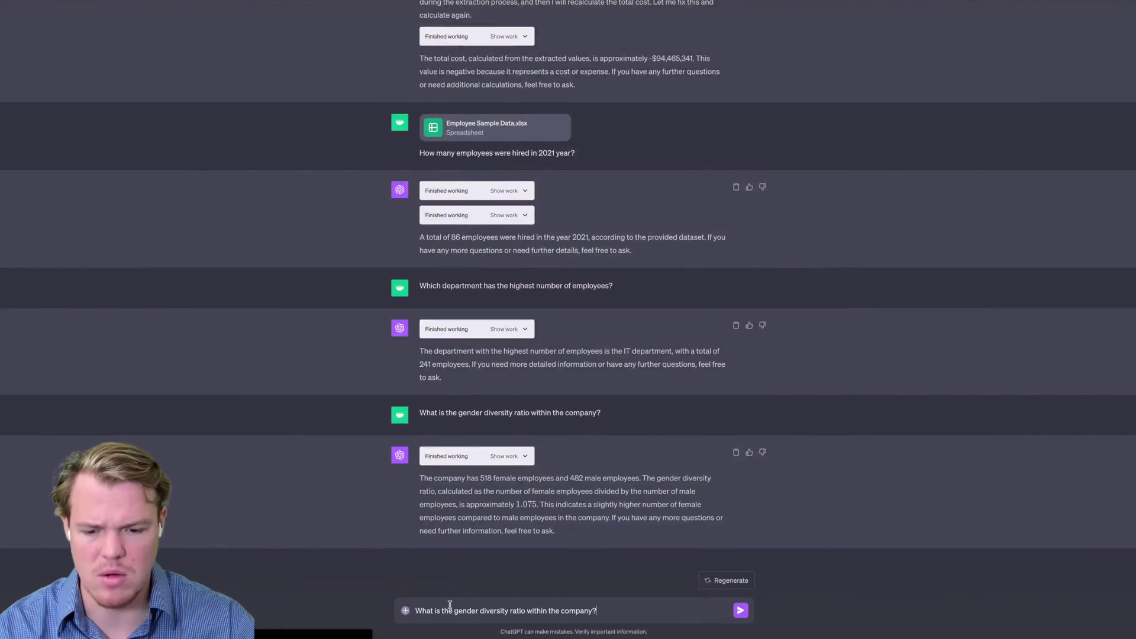
key(Return)
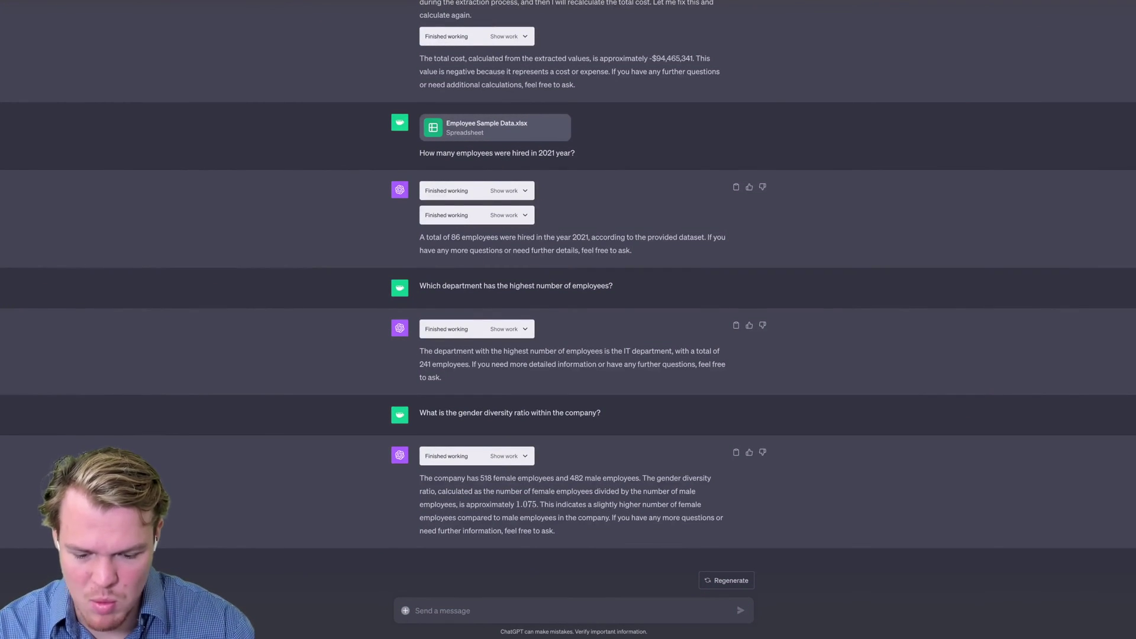
Ask for the total sales volume per product category, attaching sampledatafoodsales.numbers
click(488, 612)
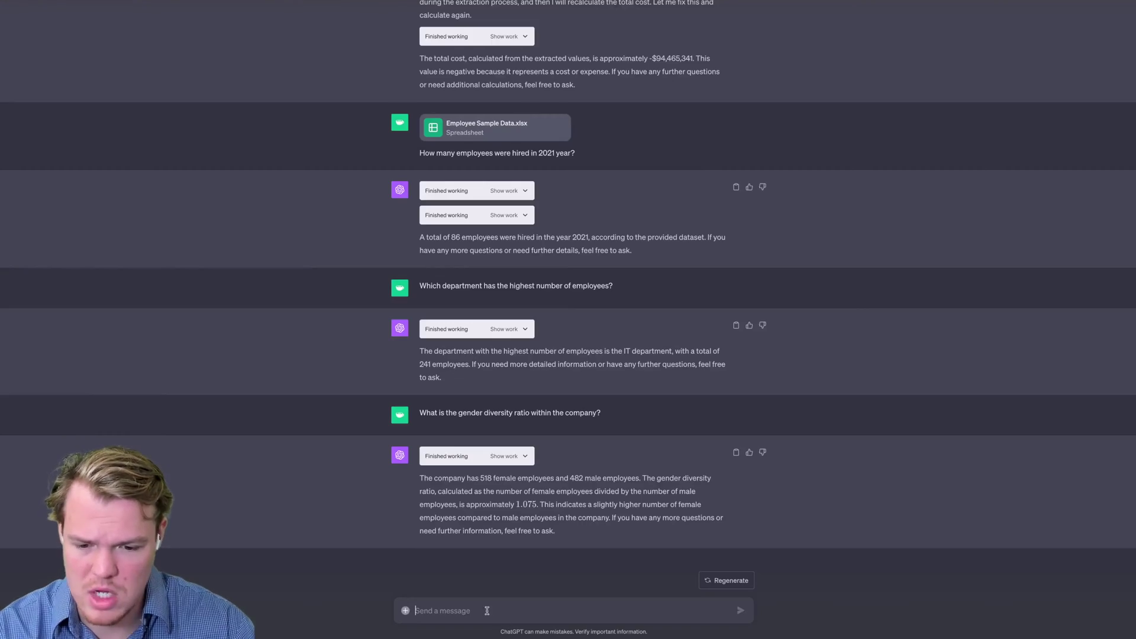
text(Which is the most sold product category?)
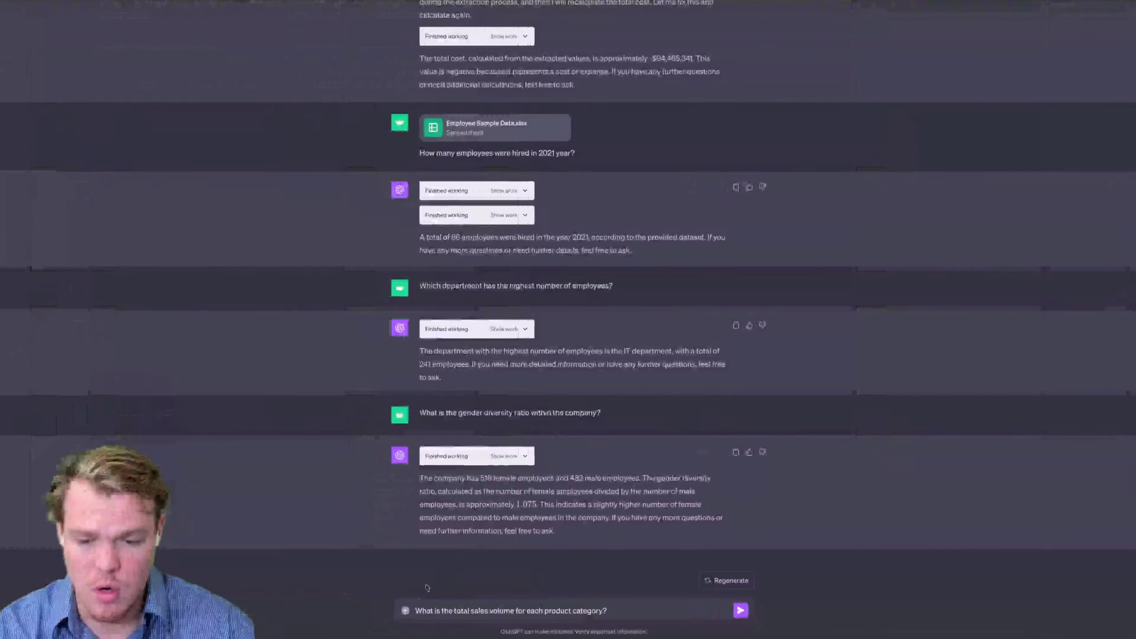
click(407, 614)
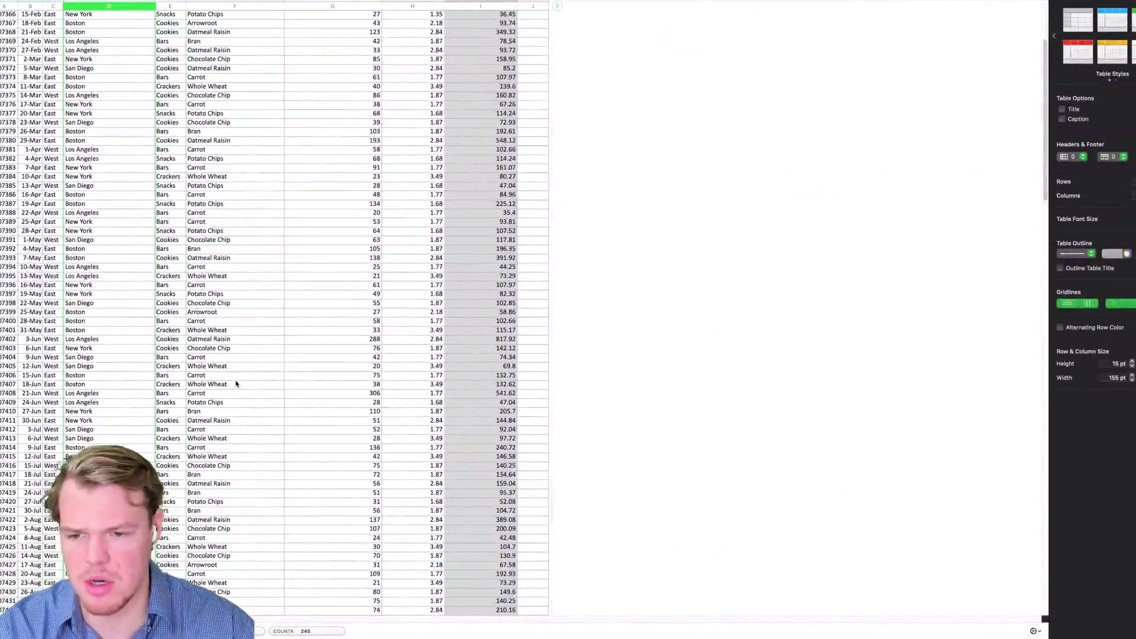
scroll(250, 354, up, 4)
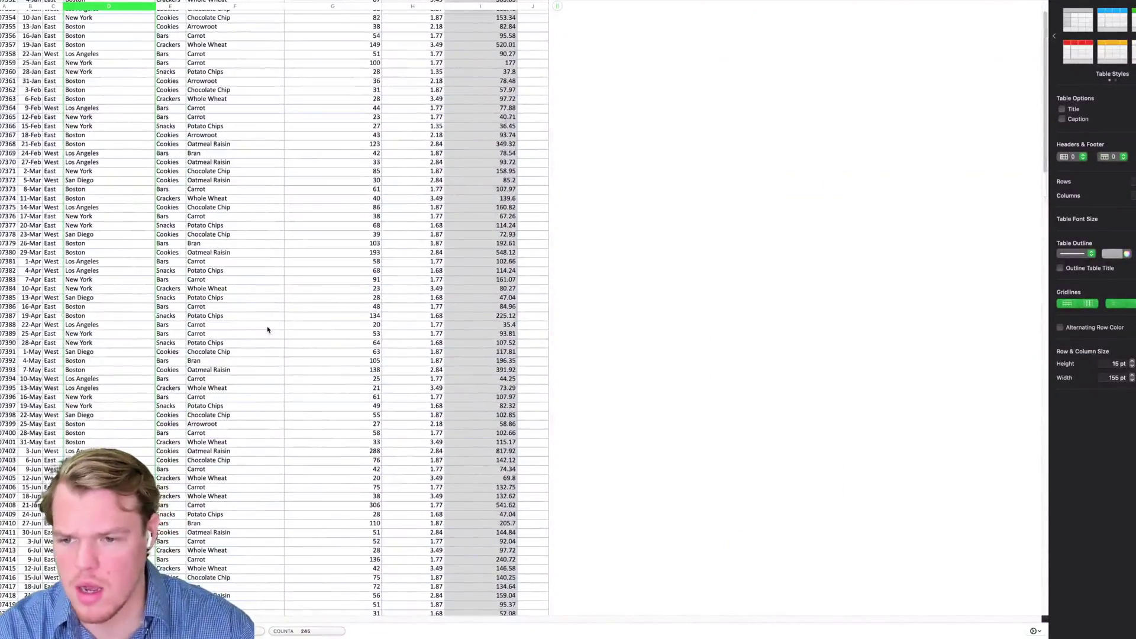
scroll(213, 288, up, 2)
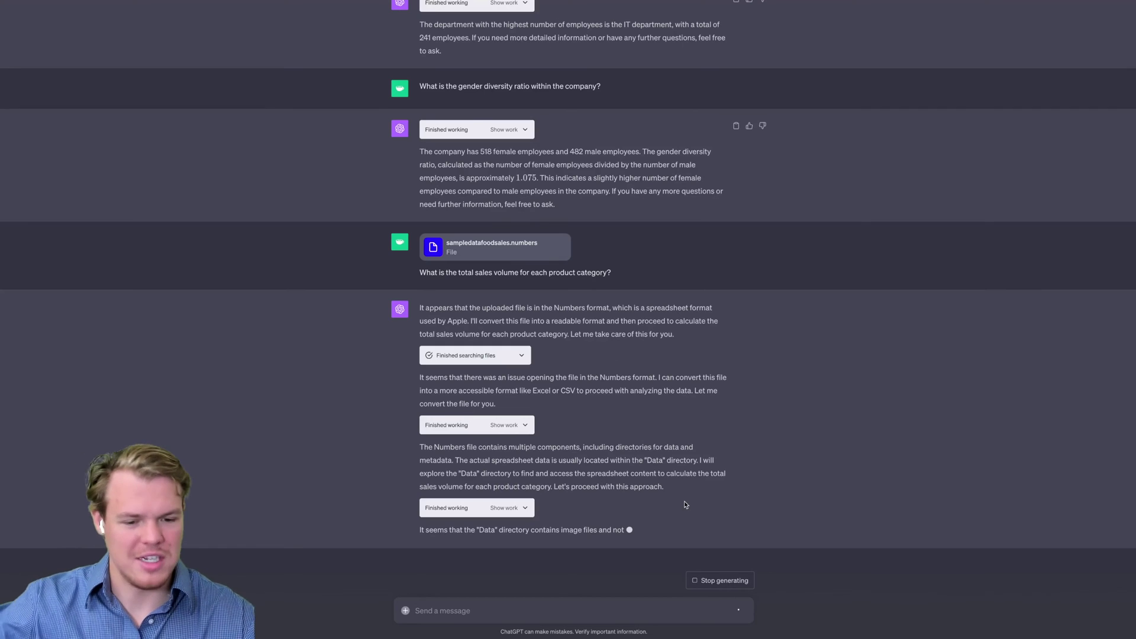
Stop the stalled reply about the Numbers file's image-only Data directory and review it
click(720, 581)
scroll(597, 383, up, 1)
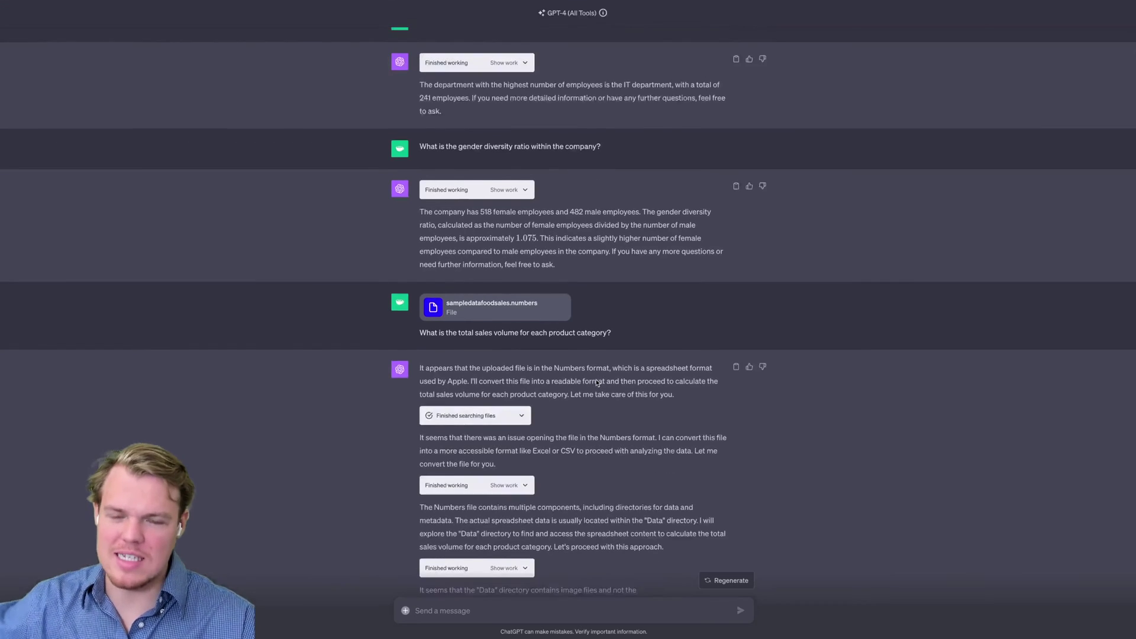
scroll(596, 383, up, 1)
scroll(573, 355, down, 2)
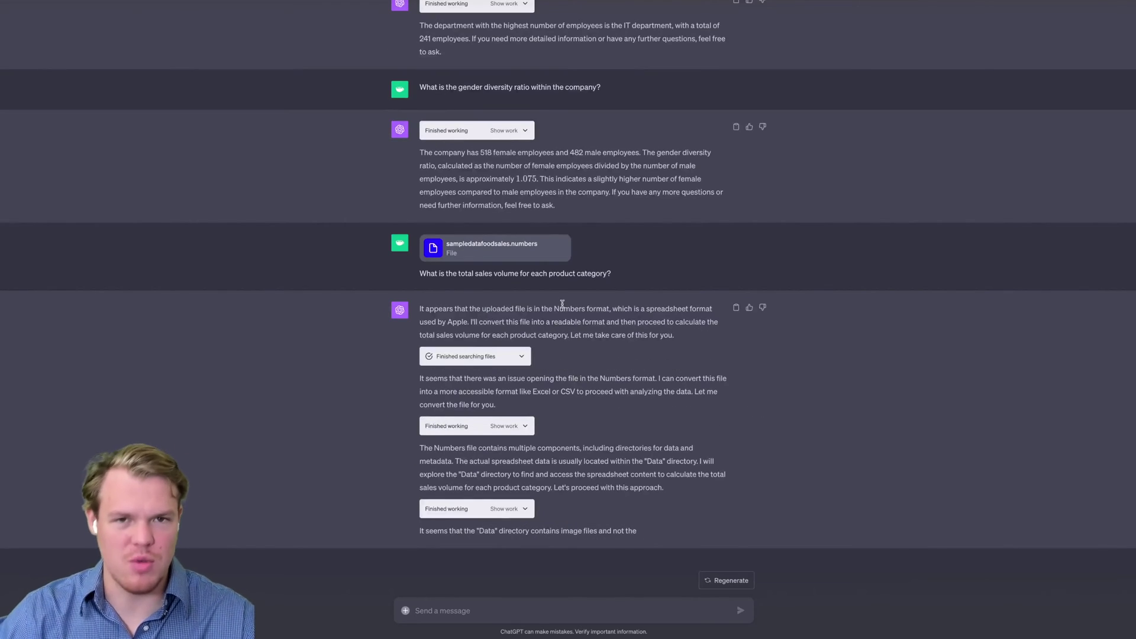
scroll(562, 297, up, 5)
scroll(563, 308, down, 5)
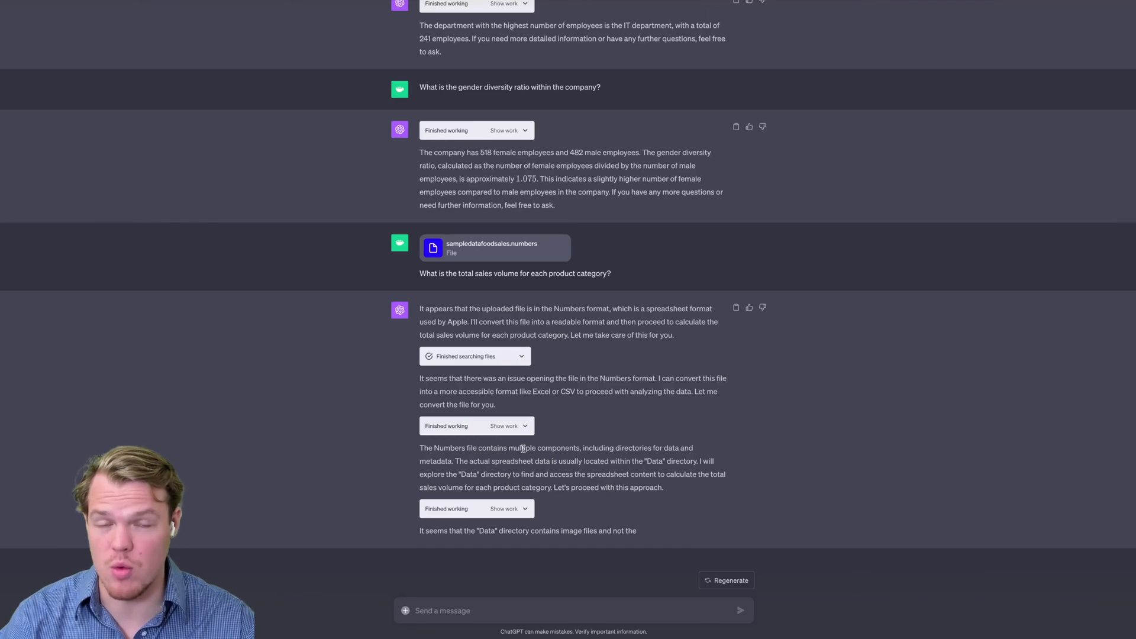
Resend the category question with sampledatafoodsales.xlsx: Bars 5,841, Cookies 7,464, Crackers 957, Snacks 1,180 units
text(What is the total sales volume for each product category?)
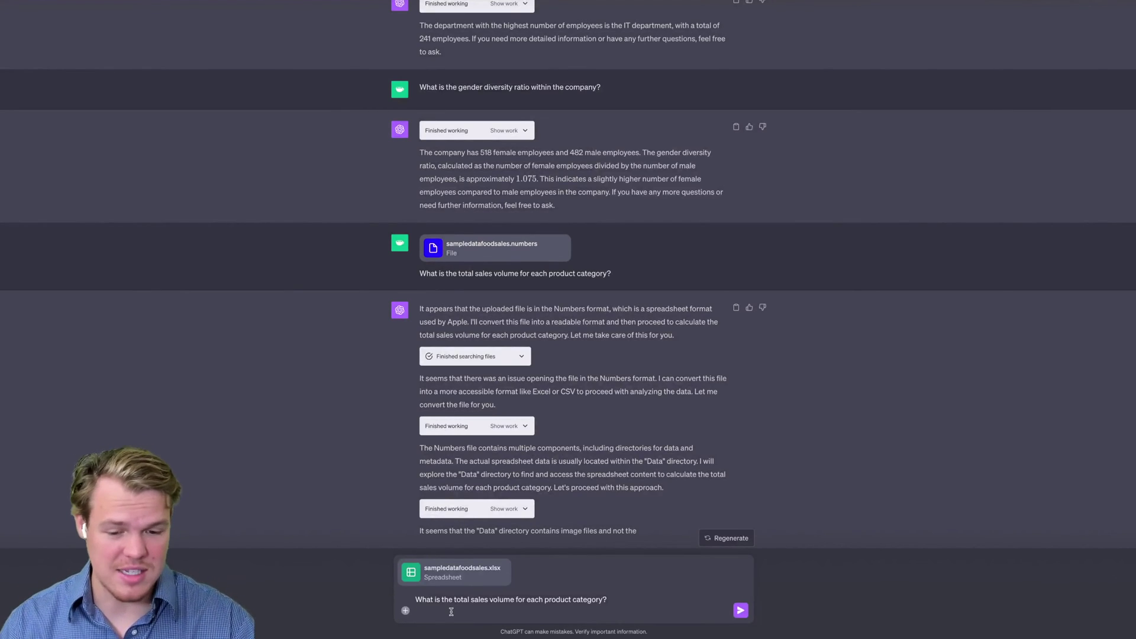
key(BackSpace)
click(742, 610)
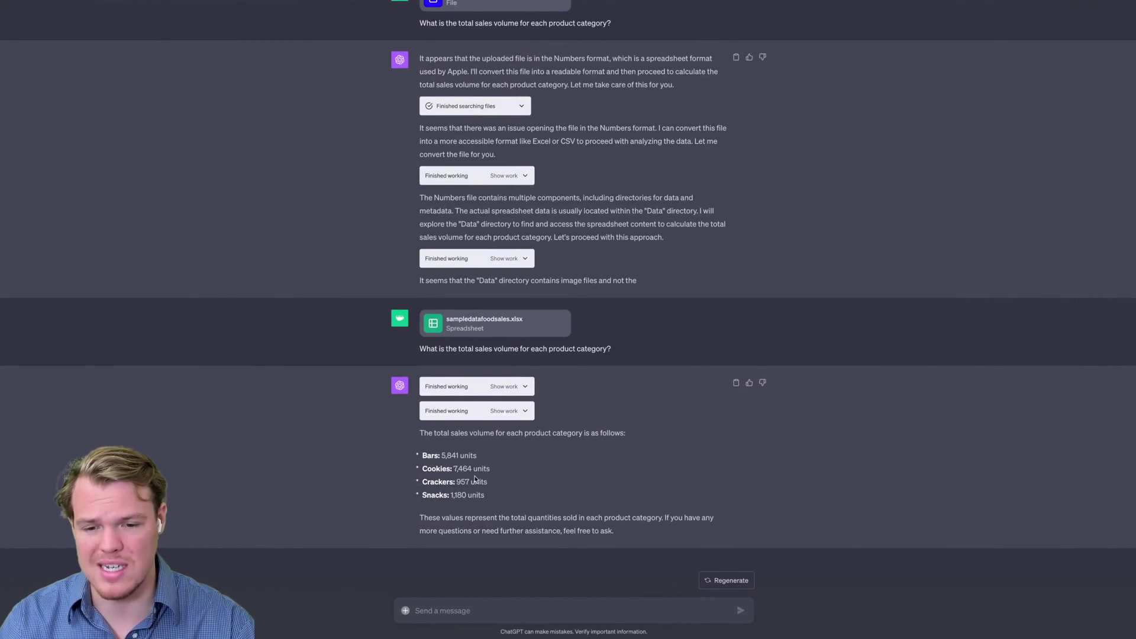
click(443, 611)
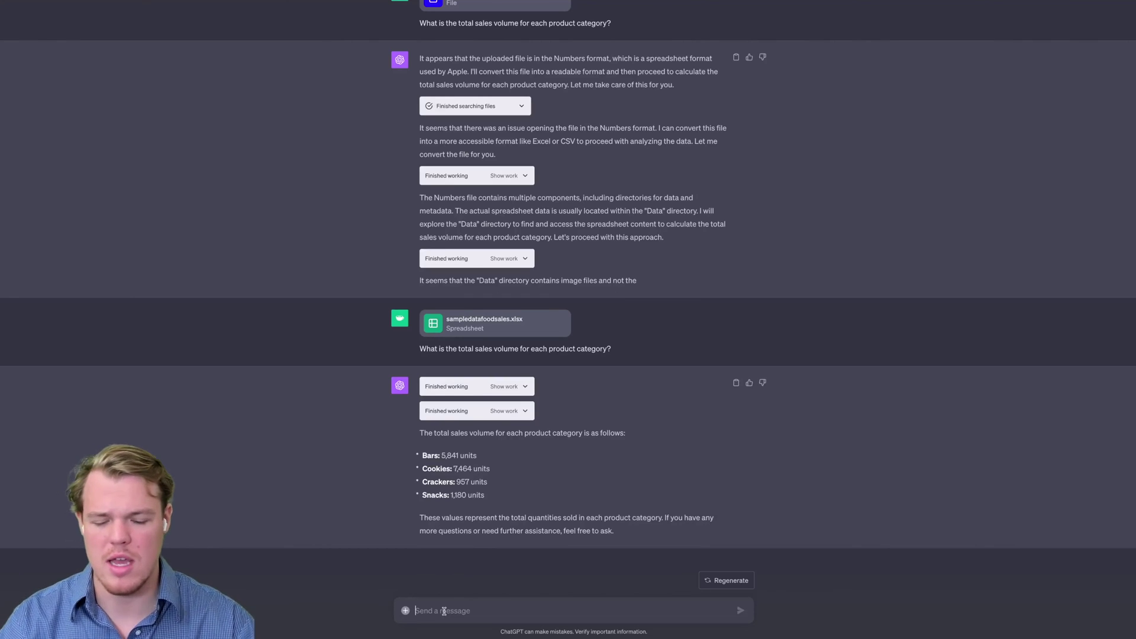
Request a past-year monthly sales trend line chart comparing East and West, then draft the seasonal-pattern question
text(Can we see a trend of sales over the past year for each region?)
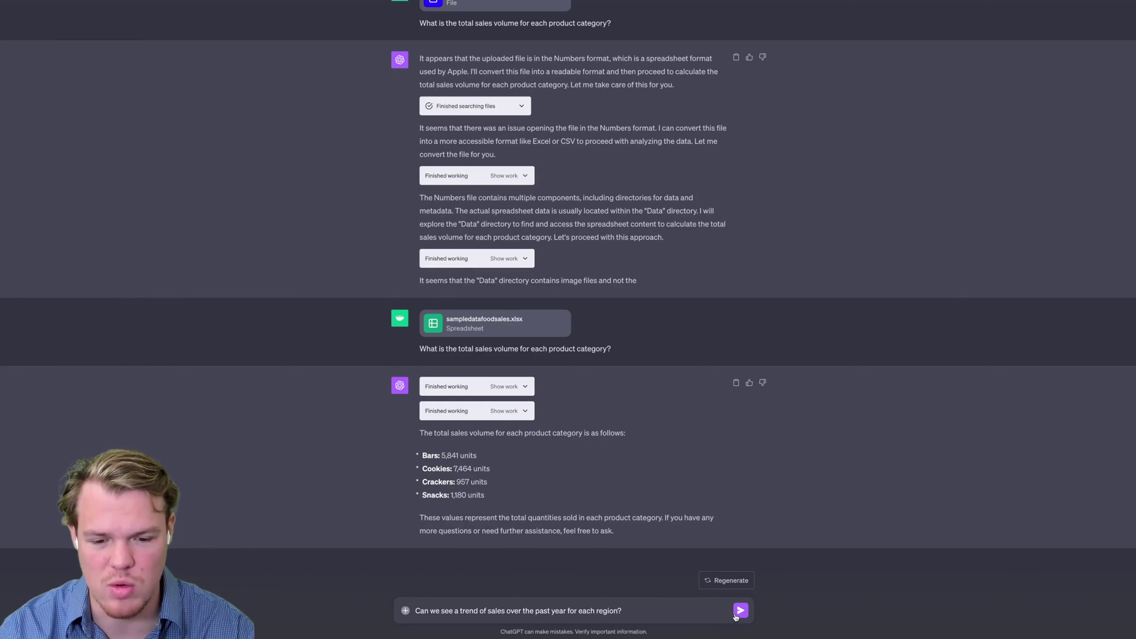
key(Return)
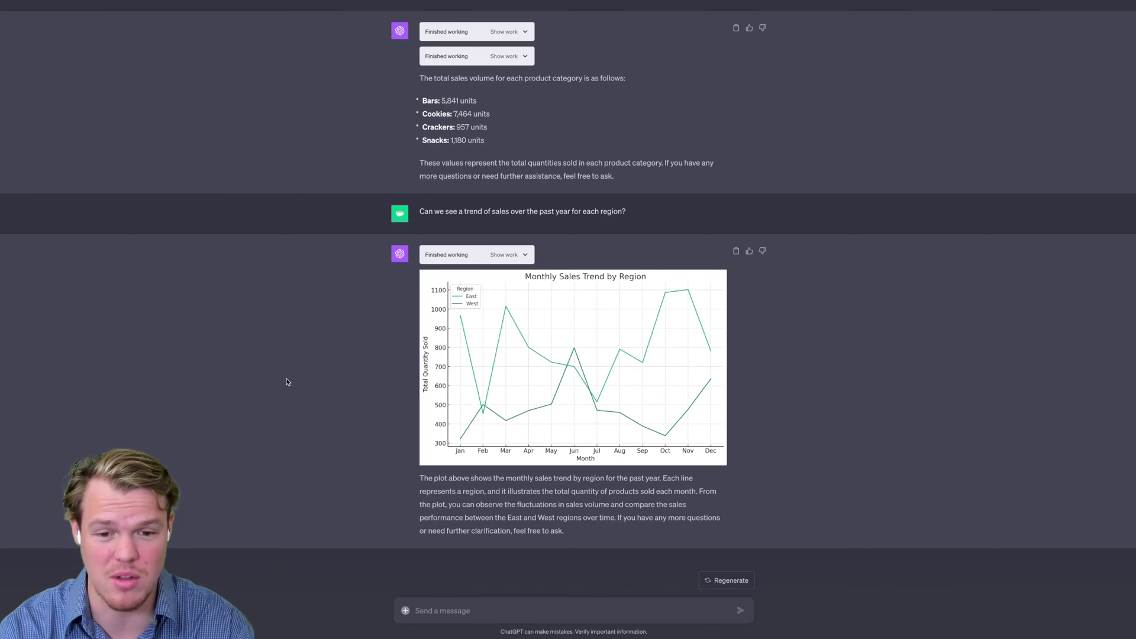
click(446, 611)
text(Is there a seasonal pattern in the sales data for certain products?)
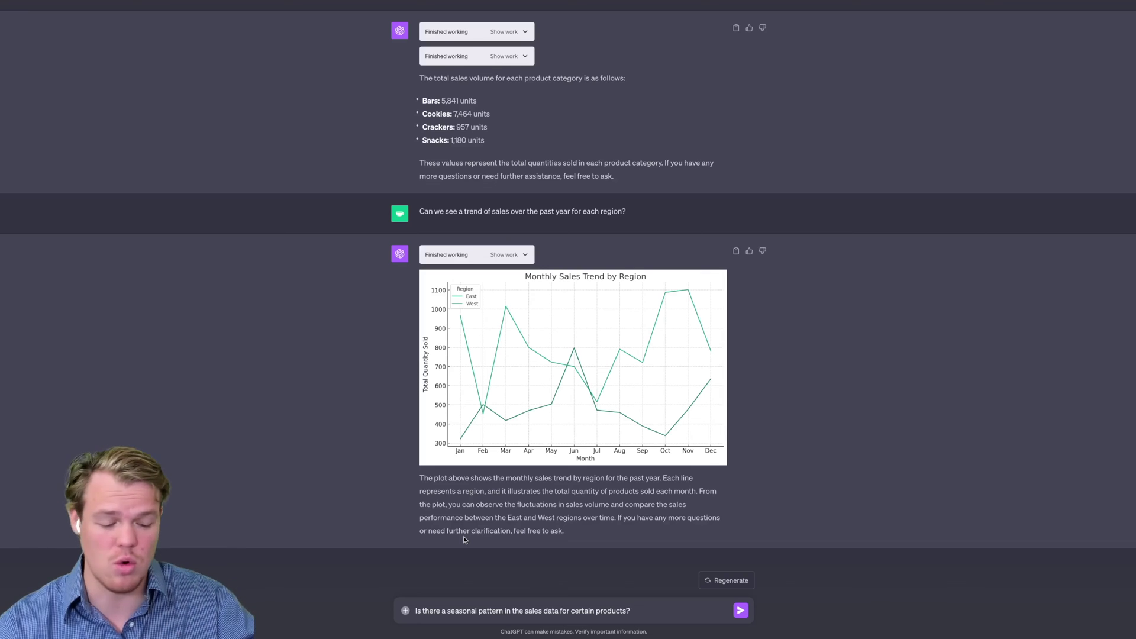
Send the question asking whether certain products show a seasonal sales pattern
key(Return)
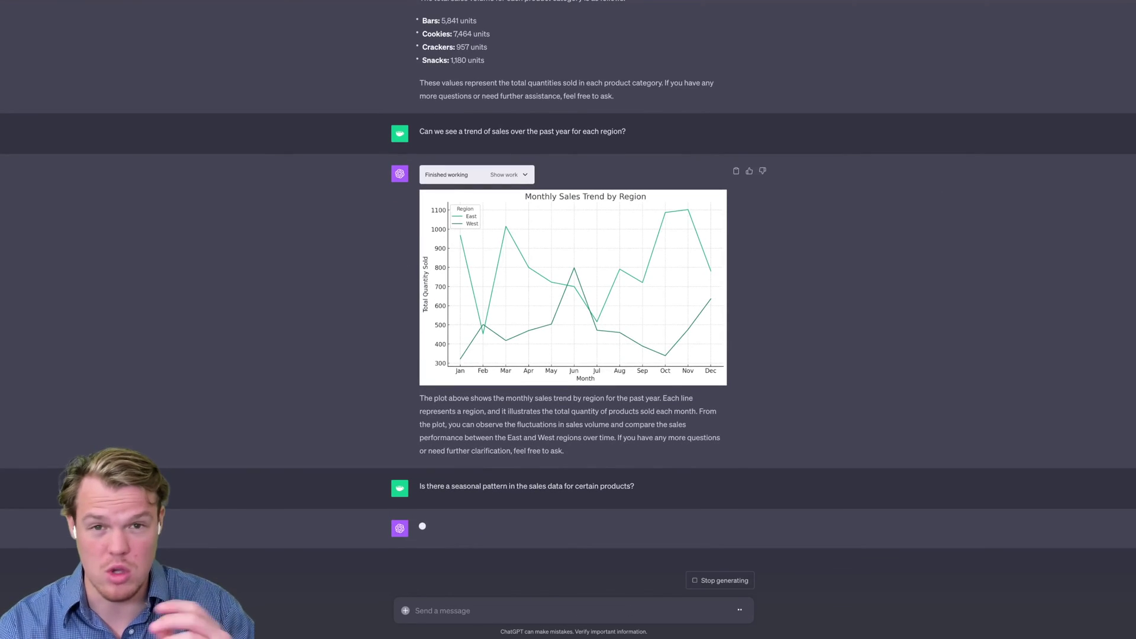